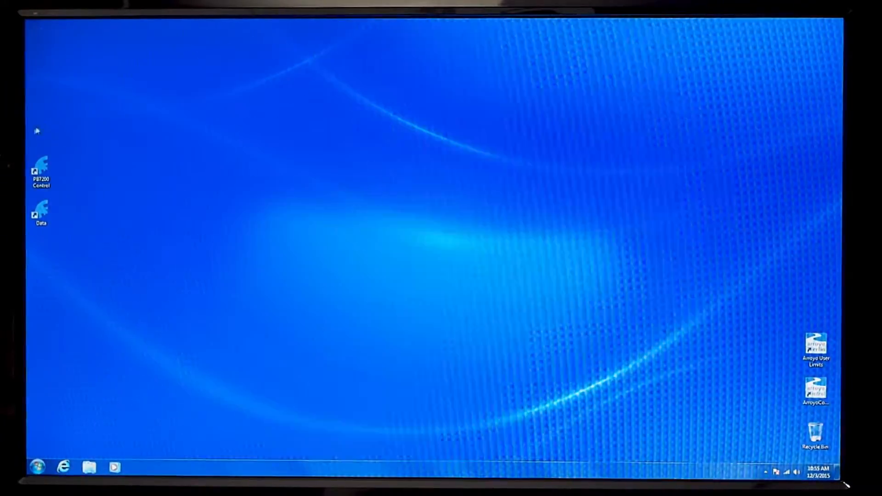
Look up the PB7200 programs in the Bakman program folder and close the program list.
left_click(36, 471)
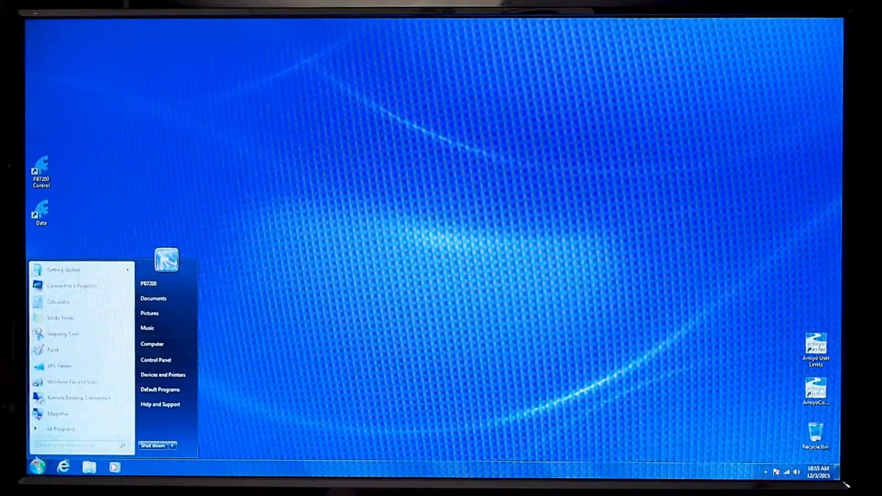
left_click(61, 430)
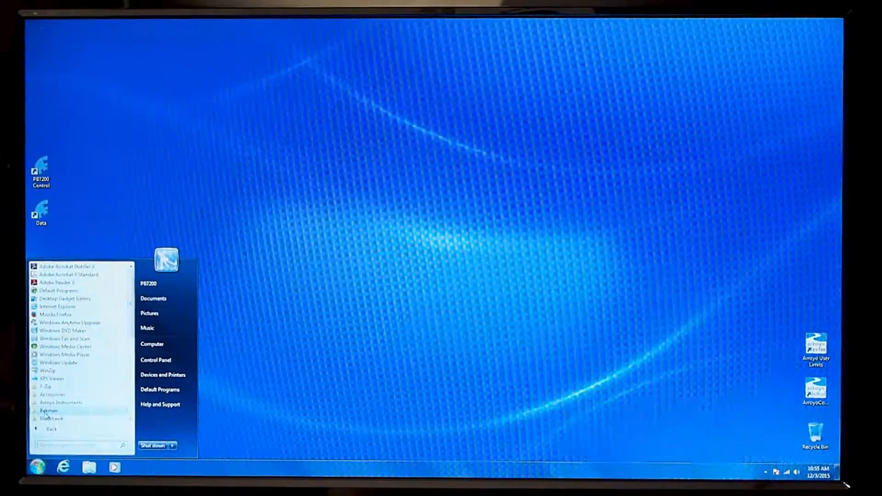
left_click(49, 411)
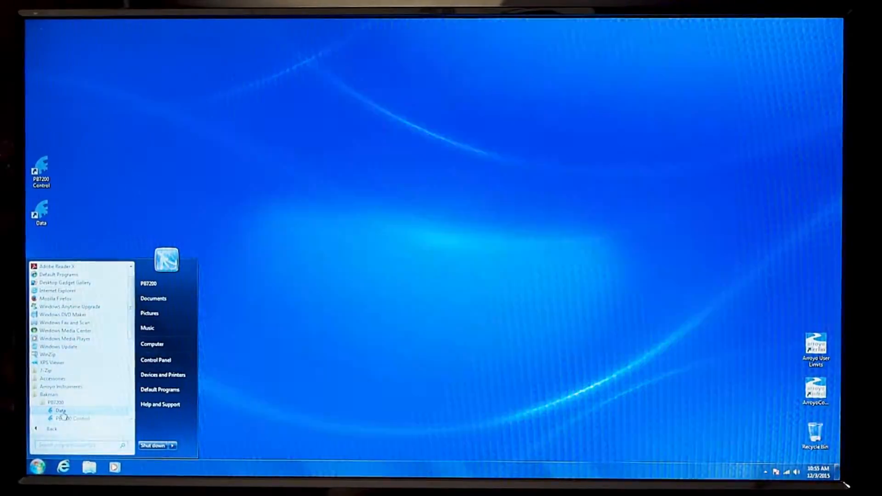
left_click(60, 208)
left_click(52, 212)
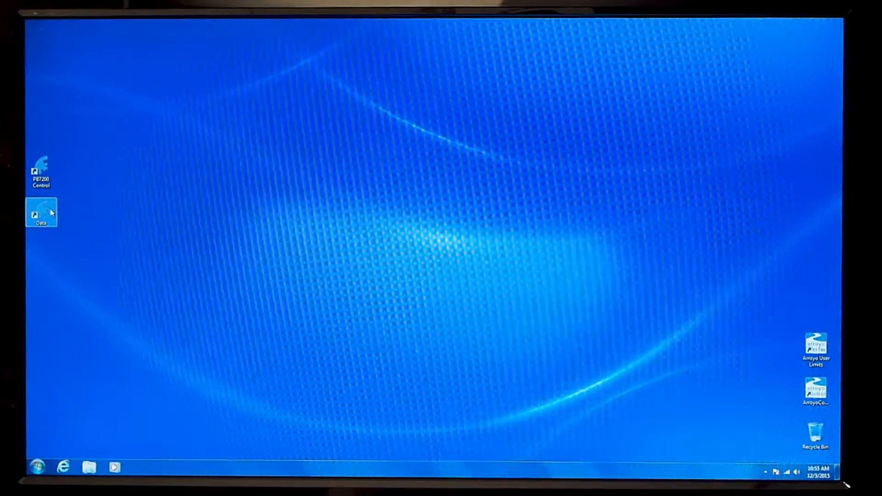
left_click(94, 148)
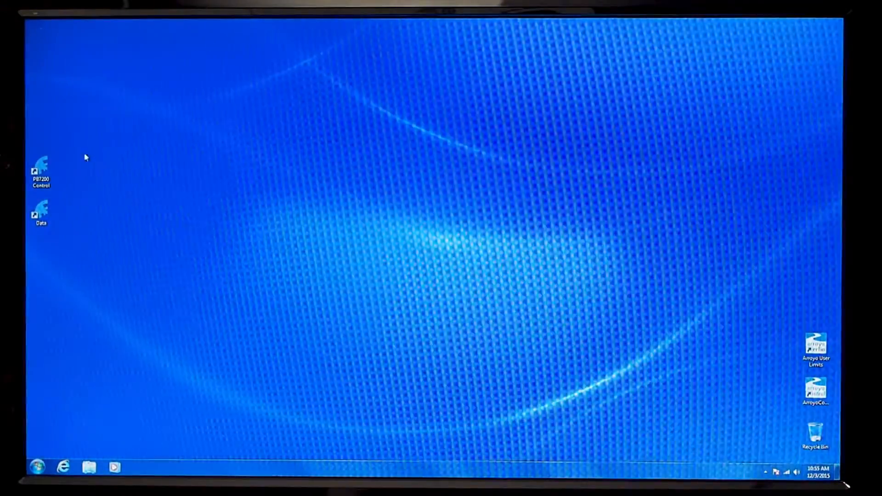
Launch PB7200 Control and enlarge its window on the desktop.
double_click(41, 170)
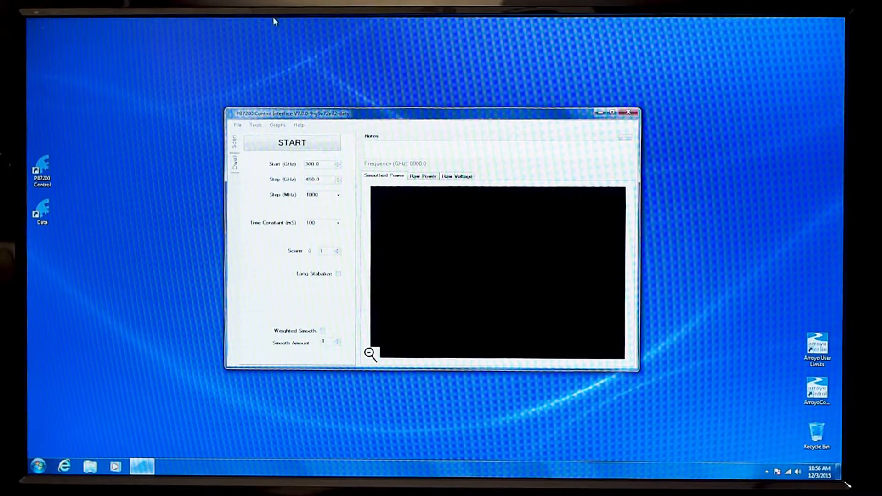
left_click_drag(228, 109, 145, 65)
left_click_drag(334, 76, 373, 96)
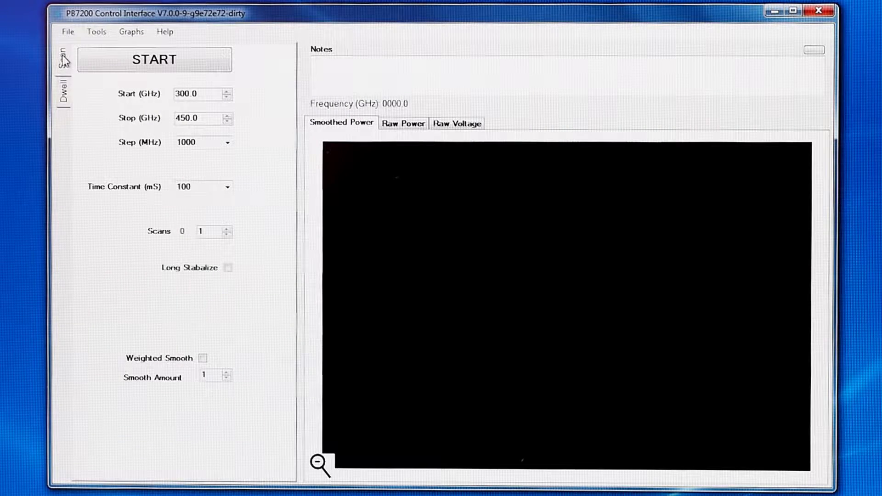
View the Dwell mode settings and return to the Scan mode settings.
left_click(66, 98)
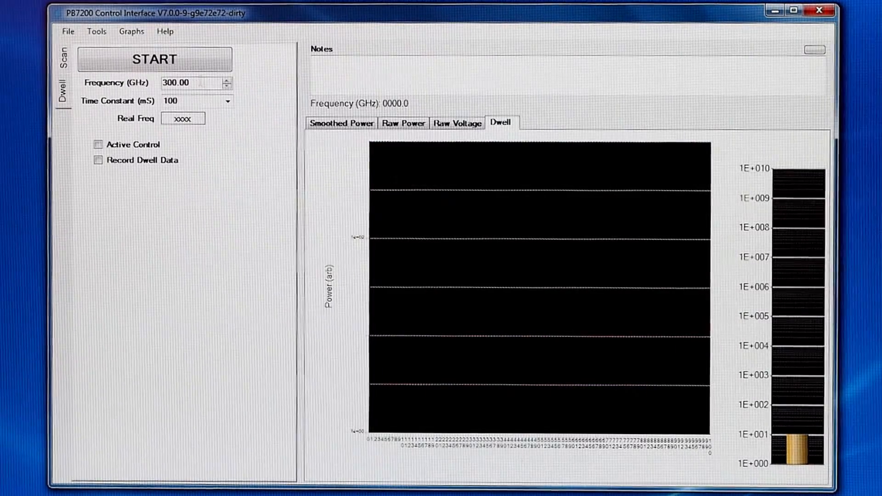
left_click(66, 61)
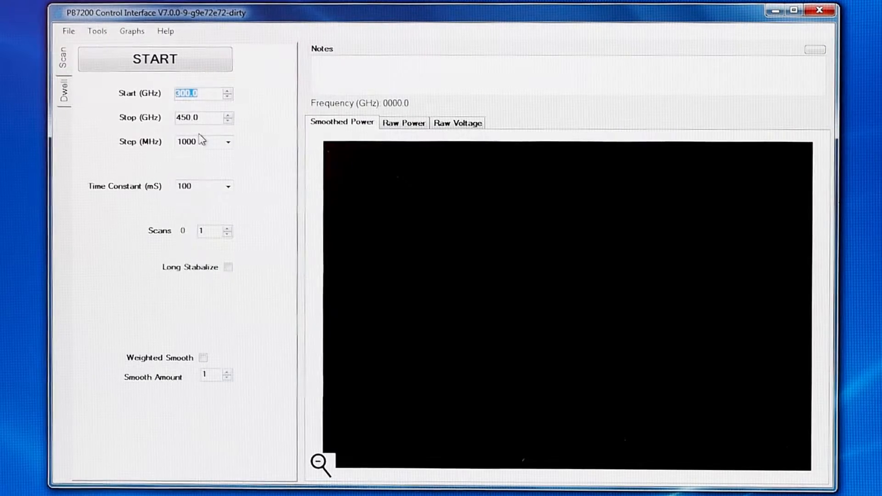
Set the scan's start frequency to 200 GHz and its stop frequency to 2000 GHz.
type("50")
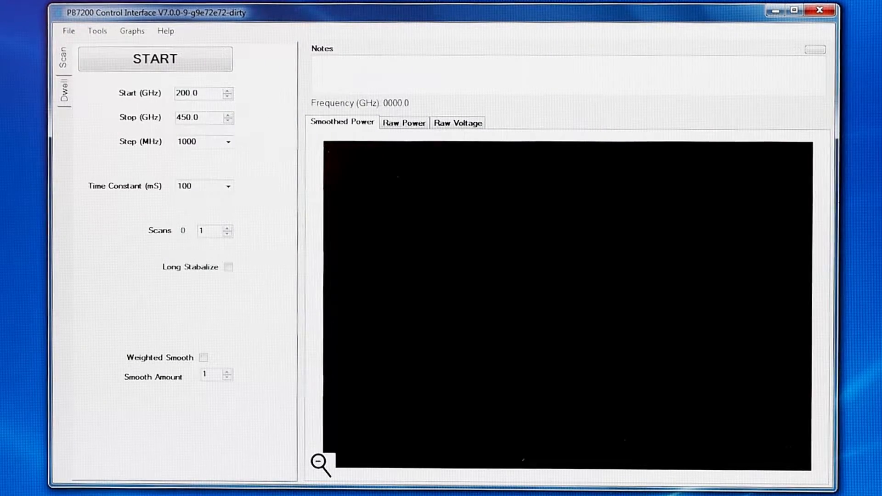
key("Tab")
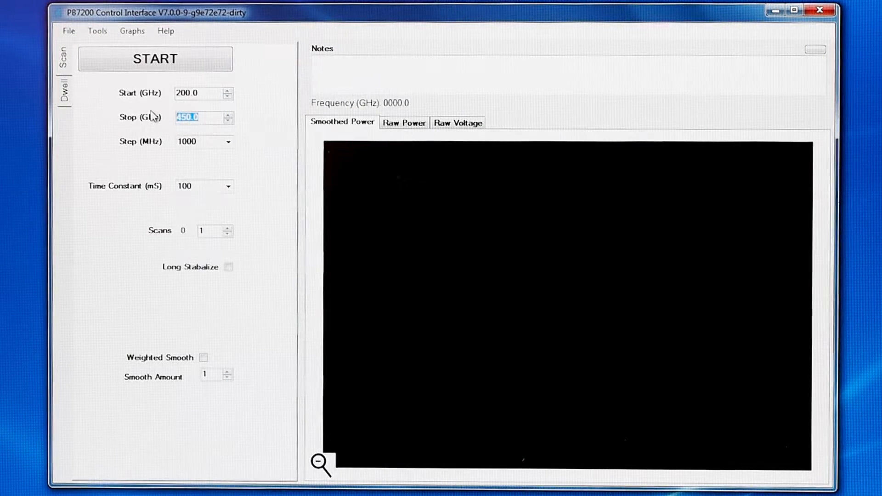
type("2000")
key("Return")
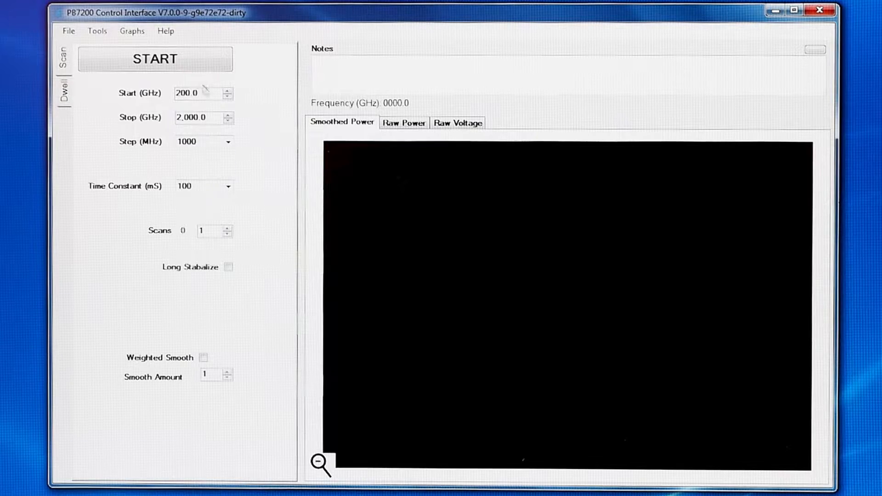
Review the available choices for the frequency step size and the time constant.
left_click(228, 144)
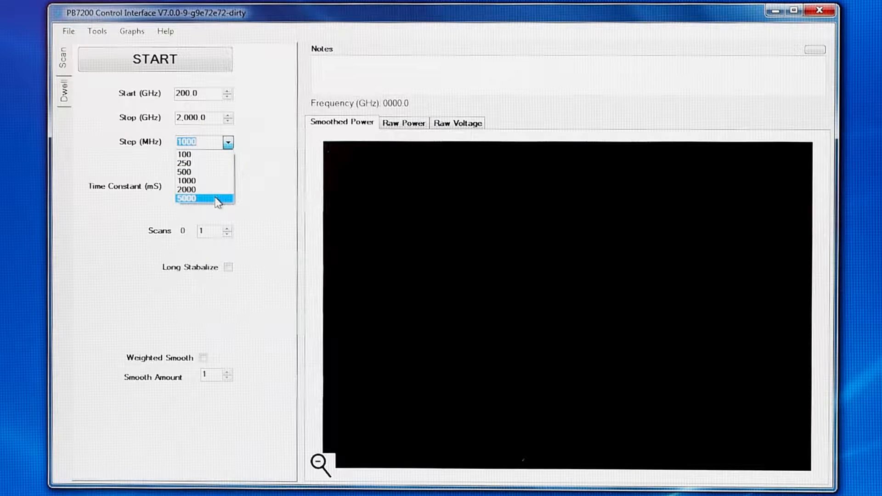
left_click(281, 148)
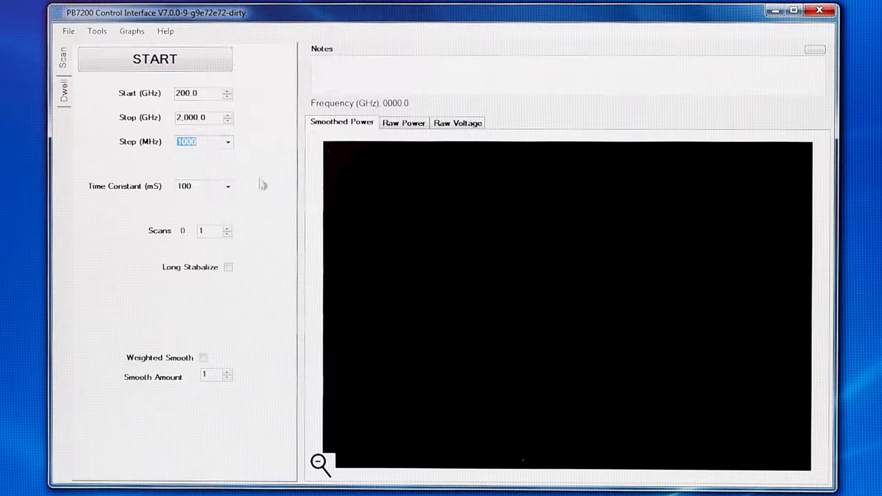
left_click(229, 143)
left_click(252, 142)
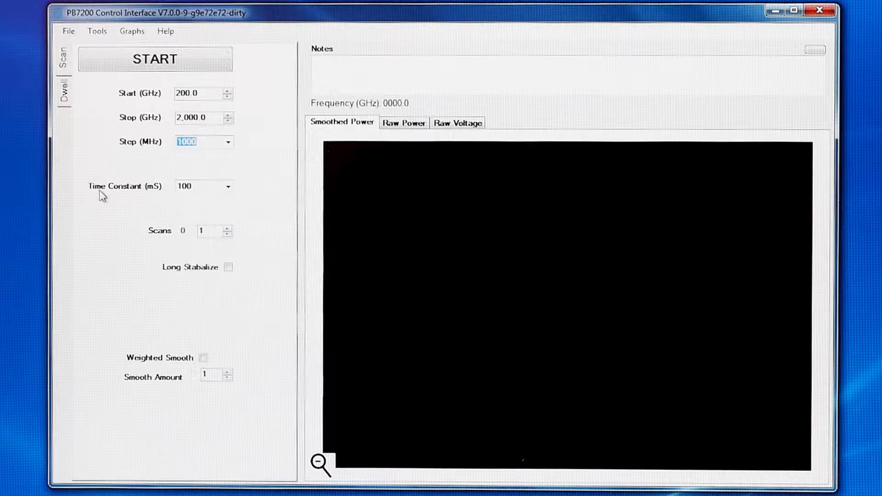
left_click(228, 187)
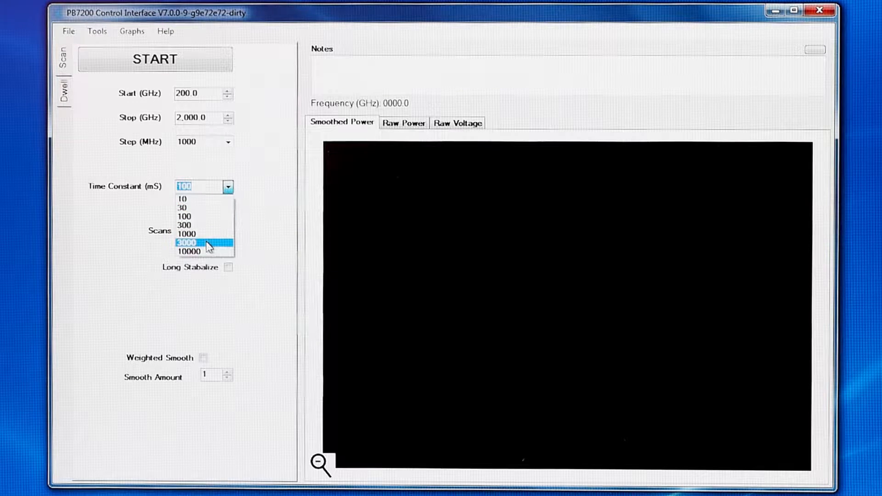
left_click(275, 225)
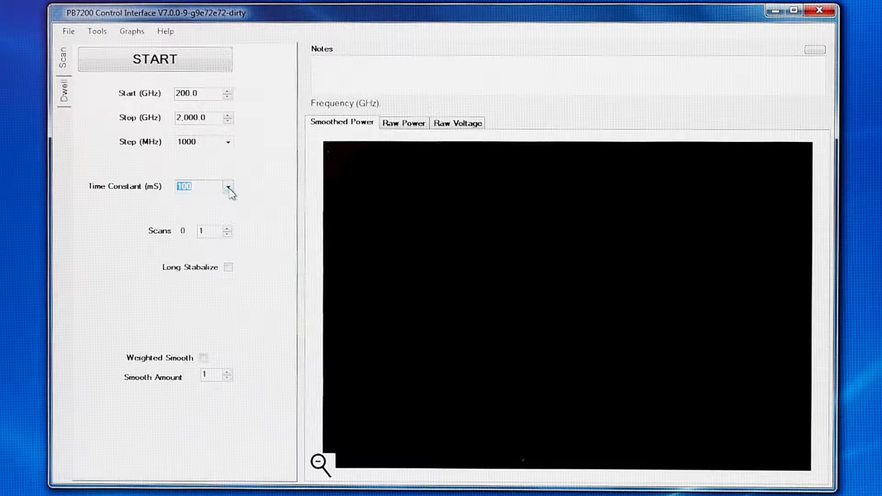
Set the time constant to 1000 ms and return it to 100 ms.
left_click(229, 189)
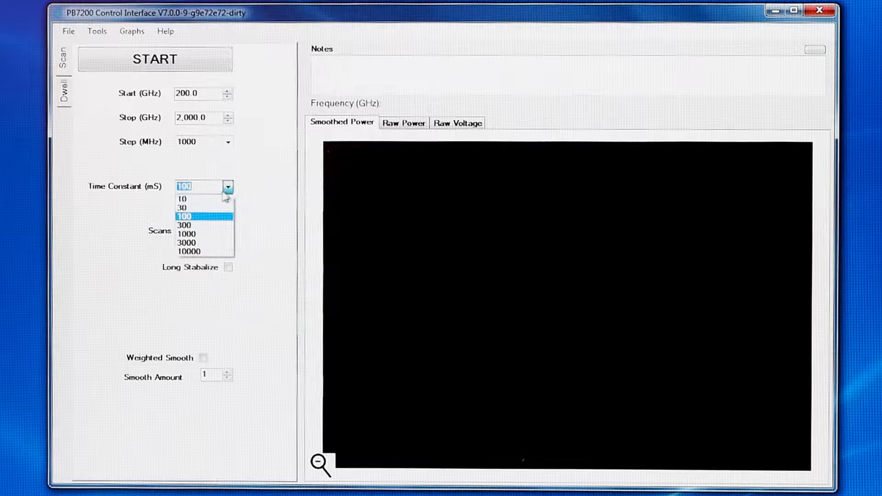
left_click(230, 236)
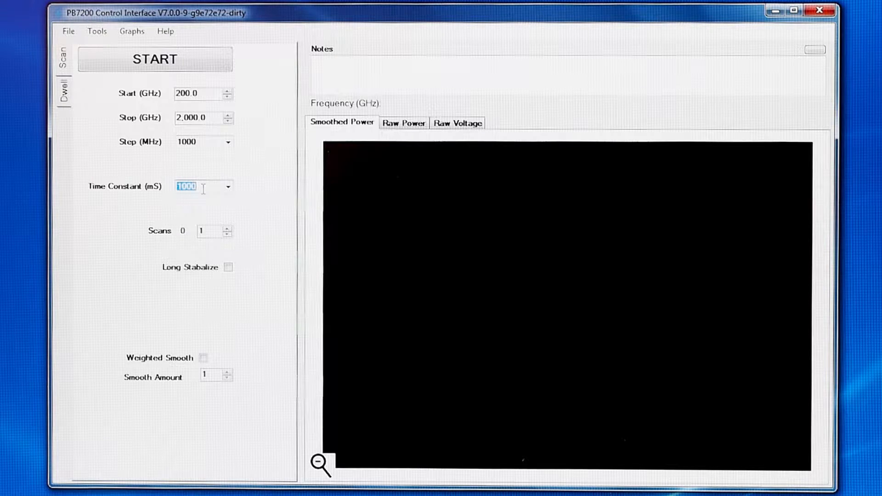
left_click(228, 187)
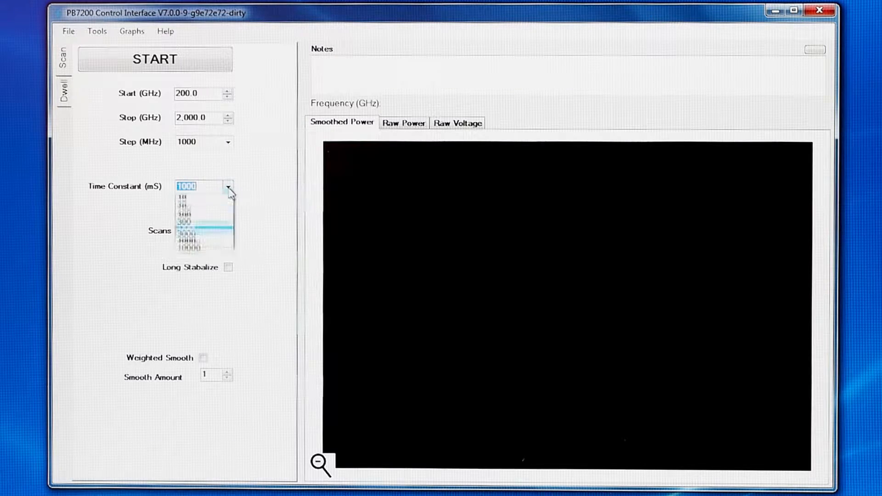
left_click(216, 215)
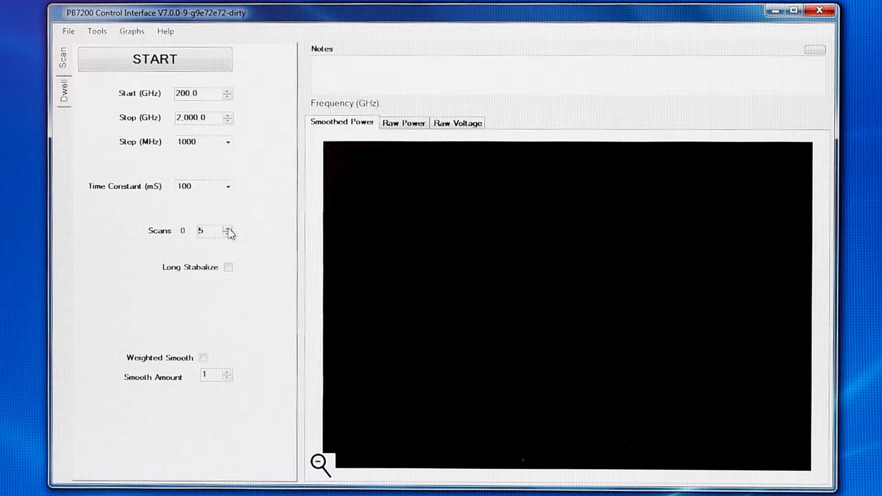
Raise the number of scans to 10 and lower it back to 1.
left_click(227, 229)
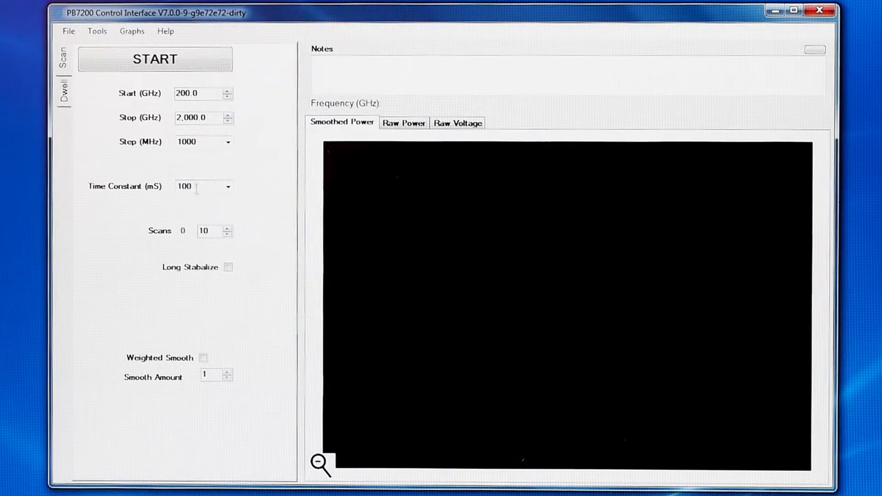
left_click(227, 235)
left_click(227, 235)
left_click(227, 235)
left_click(227, 235)
left_click(227, 235)
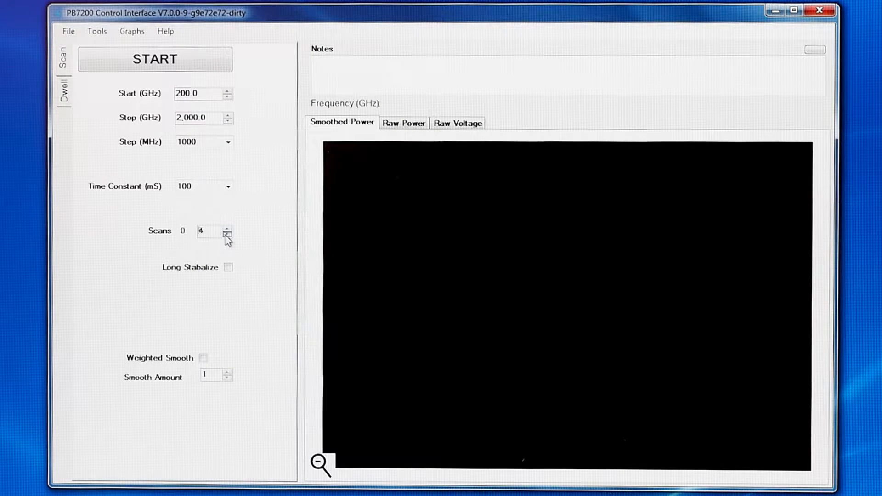
Try the 1000 ms time constant once more and switch back to 100 ms.
left_click(228, 187)
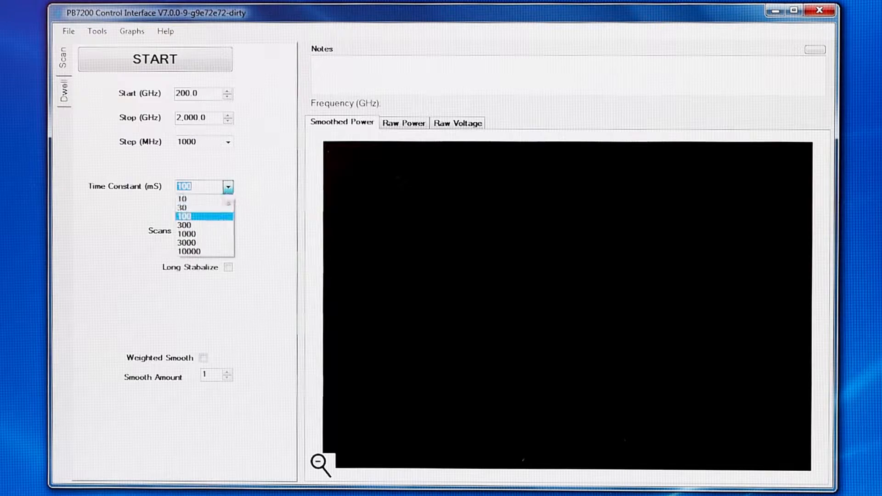
left_click(205, 242)
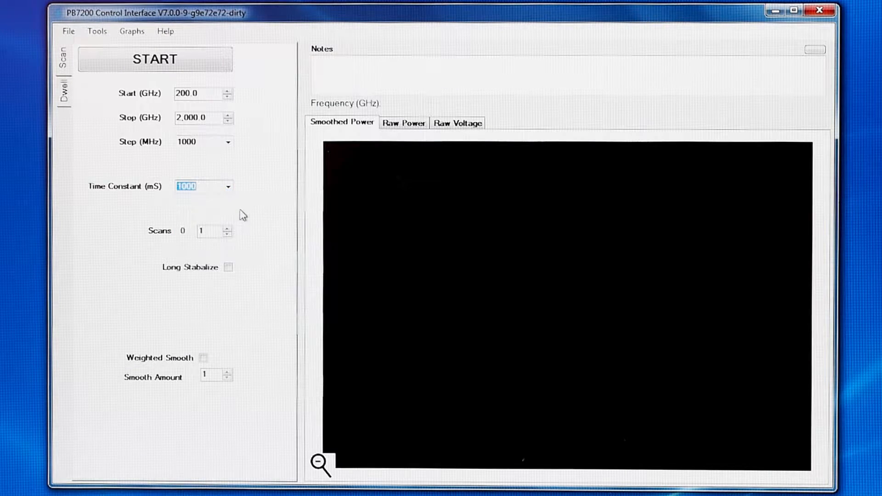
left_click(228, 187)
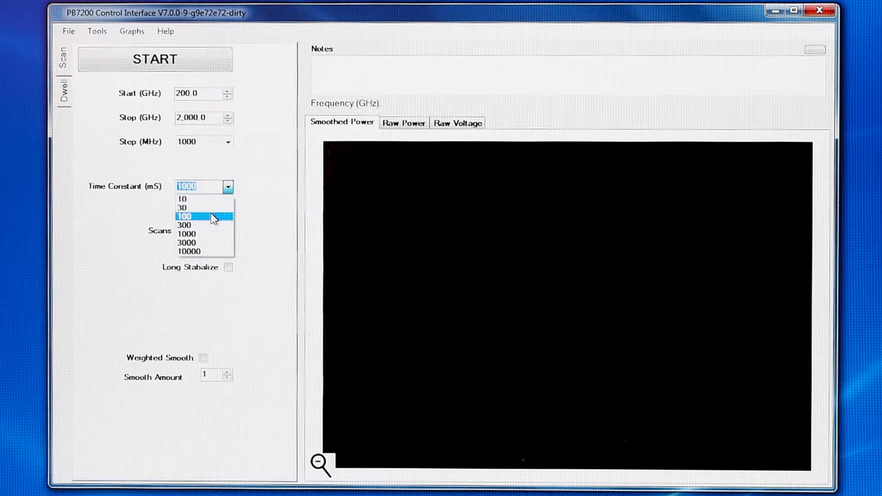
left_click(220, 214)
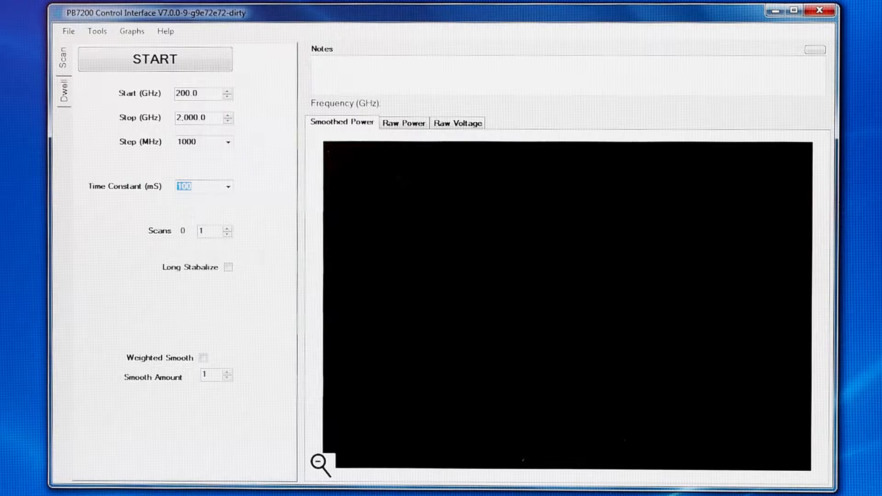
Change the frequency step size to 100 MHz and from there to 250 MHz.
left_click(229, 143)
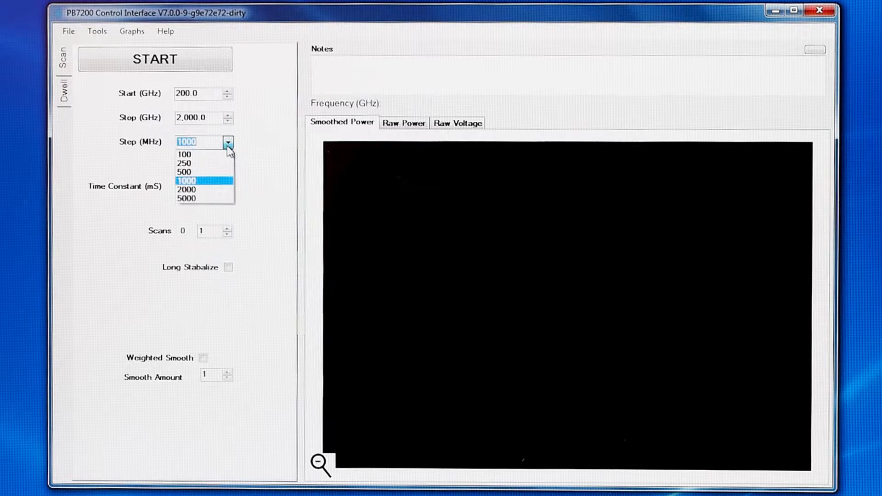
left_click(231, 151)
left_click(229, 147)
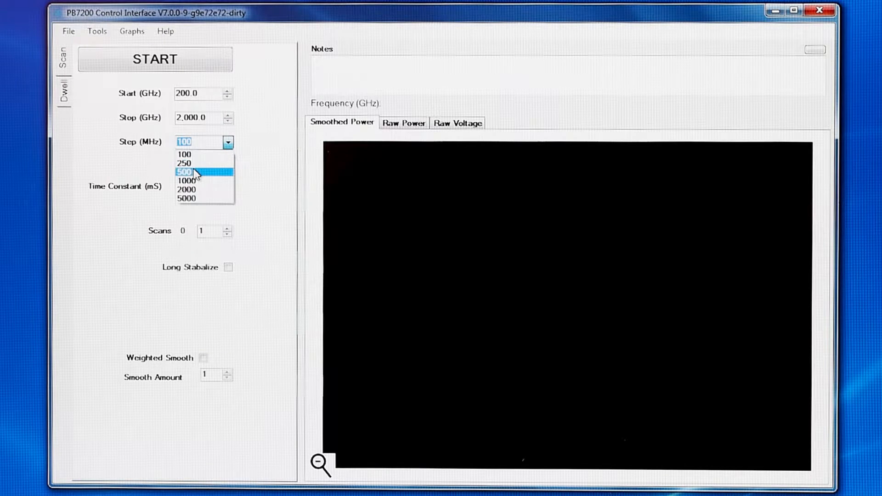
left_click(188, 164)
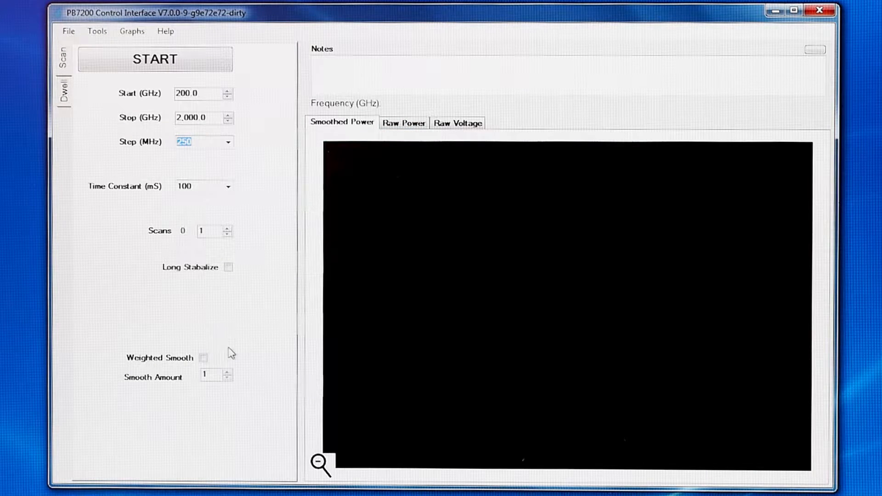
Set the stop frequency to 400 GHz and the step size to 2000 MHz.
left_click_drag(184, 112, 176, 116)
type("400")
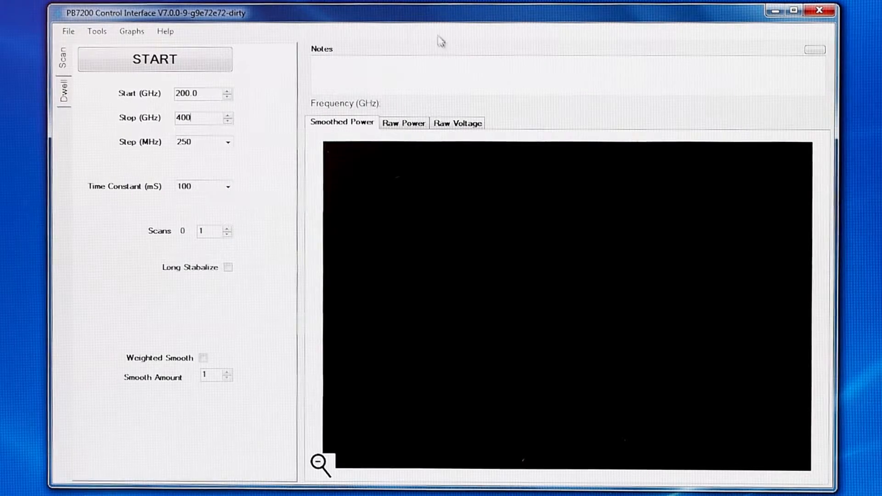
left_click(228, 142)
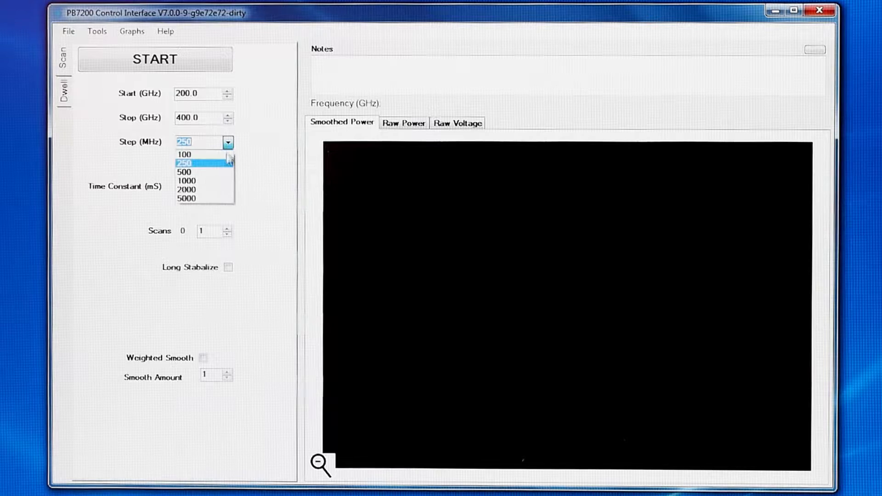
left_click(218, 190)
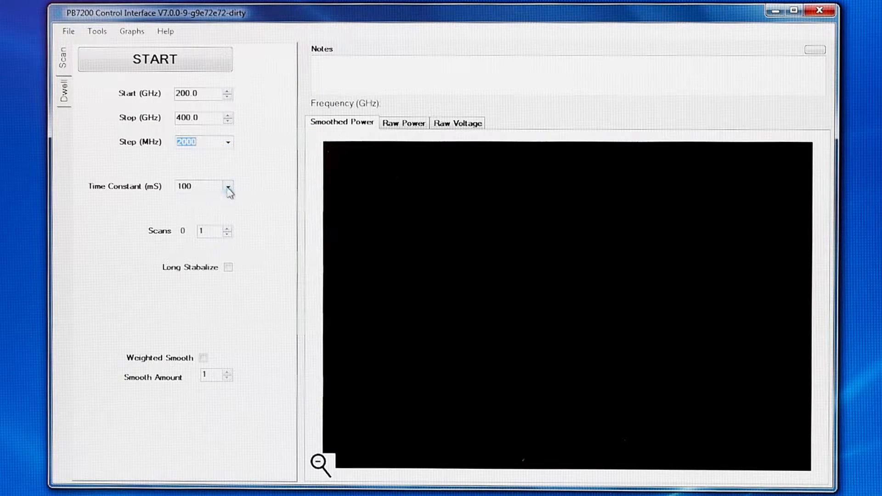
Set the number of scans to 1 and start the scan, declining to create a background.
left_click(227, 230)
left_click(227, 234)
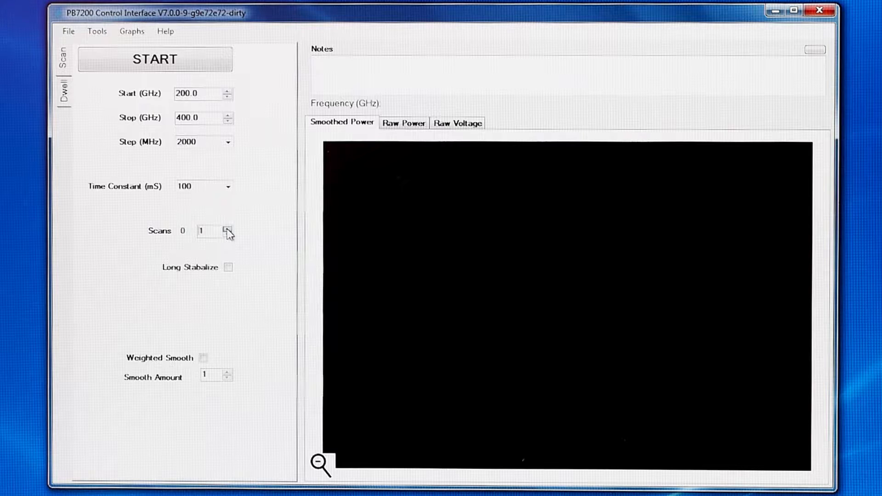
left_click(147, 69)
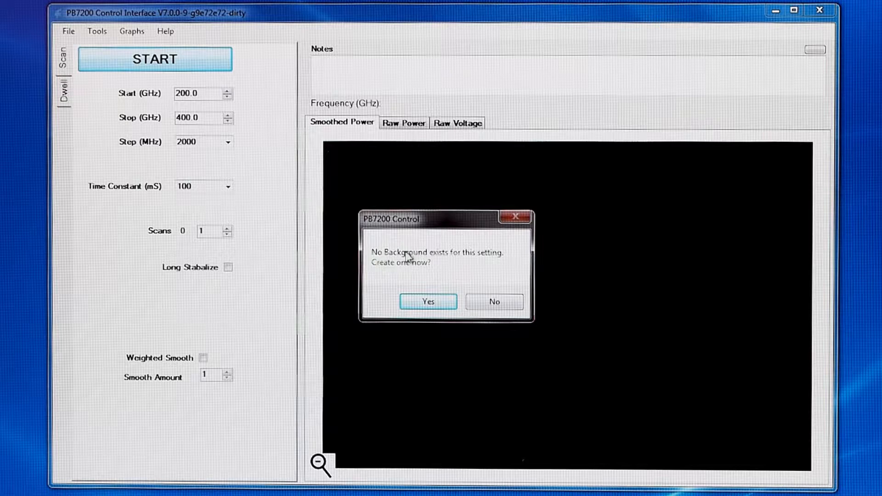
left_click(495, 304)
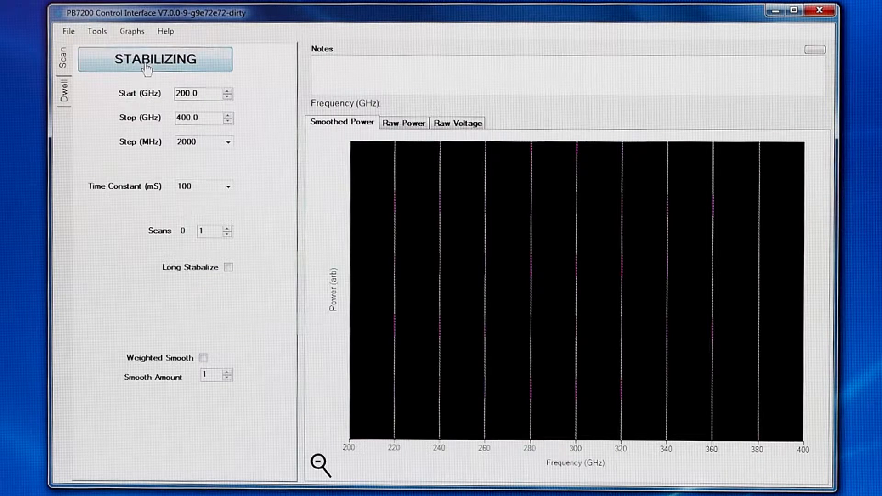
Open the monitor readings and take one reading each of the Source PCS Current and the Detector PCS Current Rx1.
left_click(99, 32)
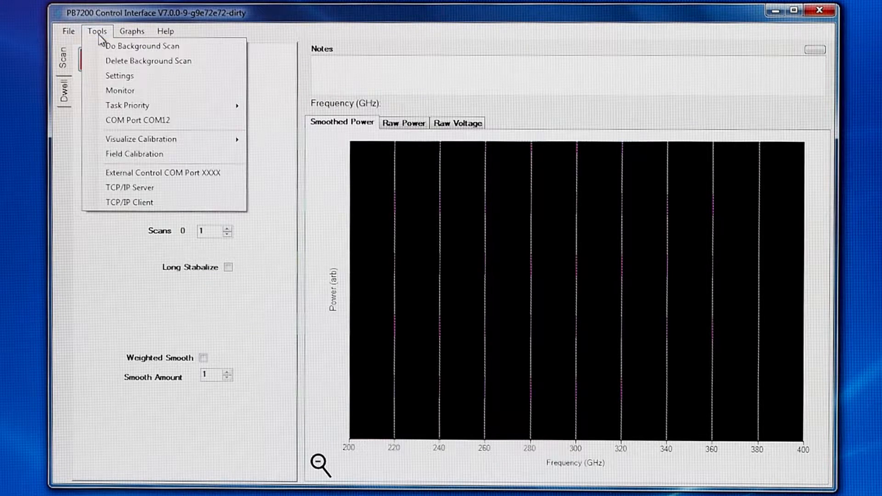
left_click(121, 91)
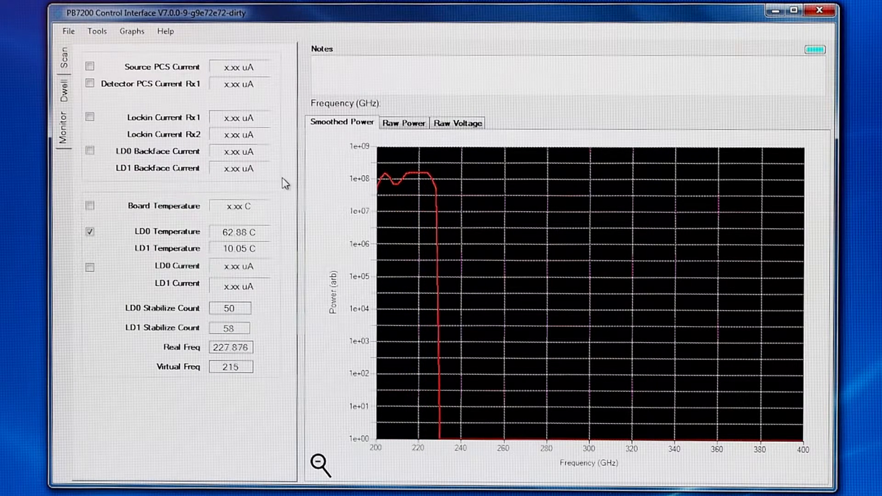
left_click(90, 67)
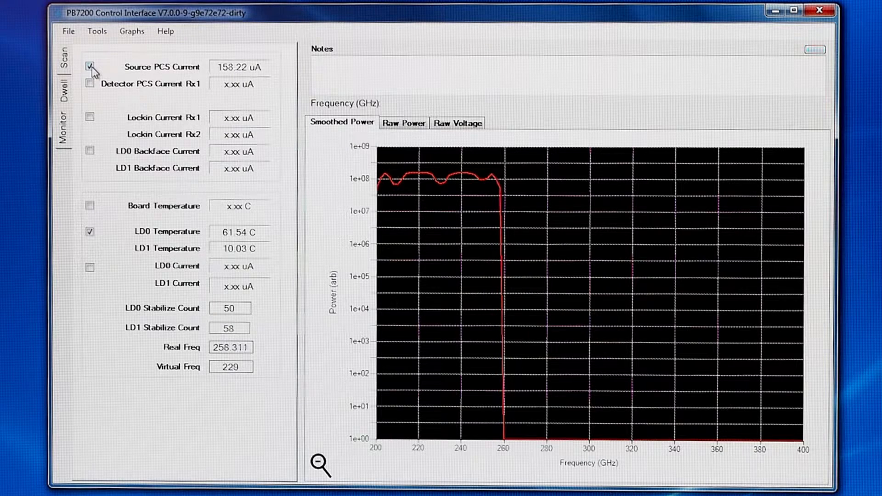
left_click(90, 67)
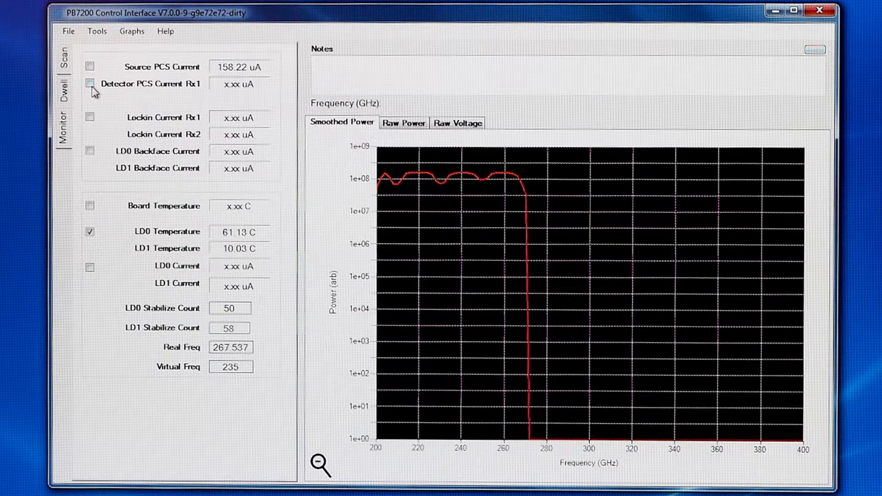
left_click(90, 83)
left_click(90, 84)
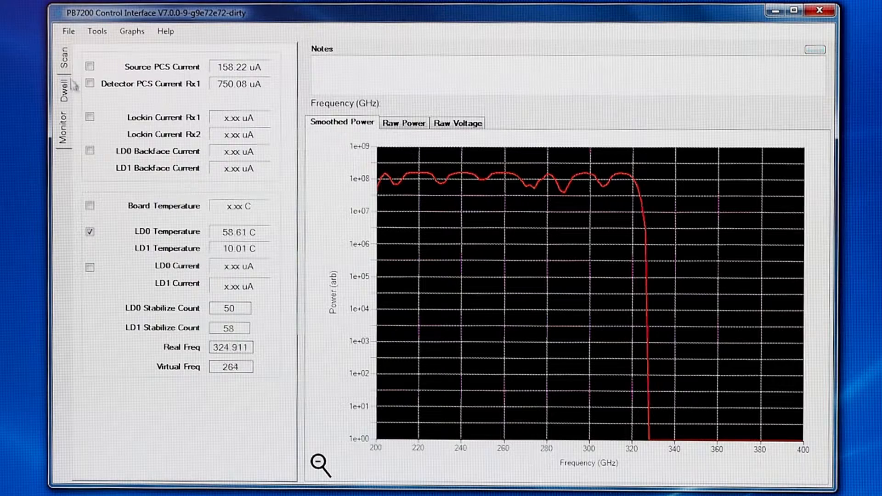
Return to the scan settings, try a smooth amount of 0 and set it back to 1.
left_click(66, 59)
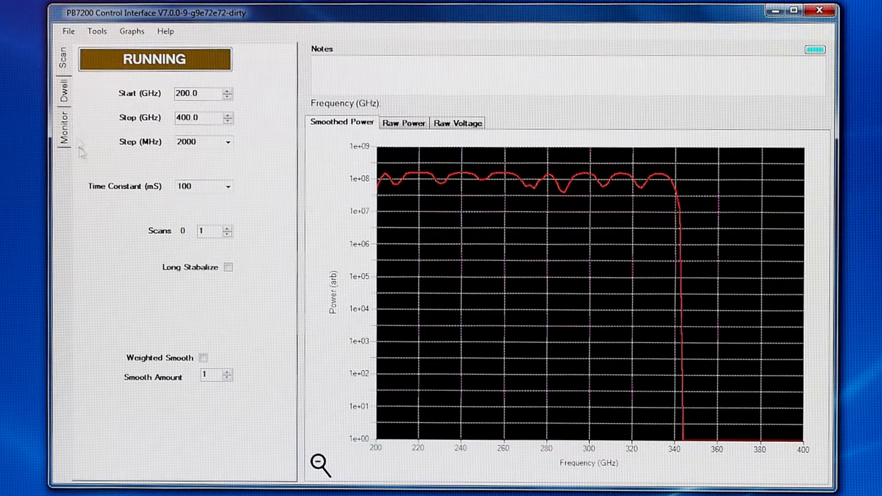
left_click(228, 379)
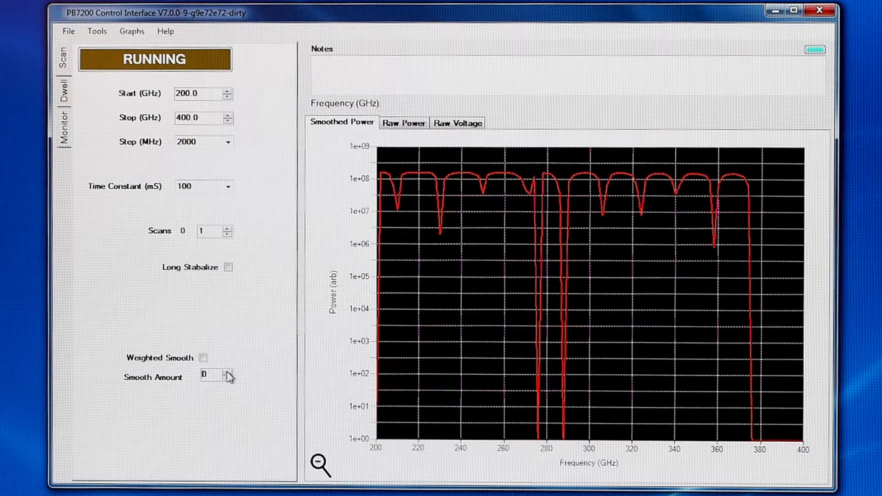
left_click(227, 373)
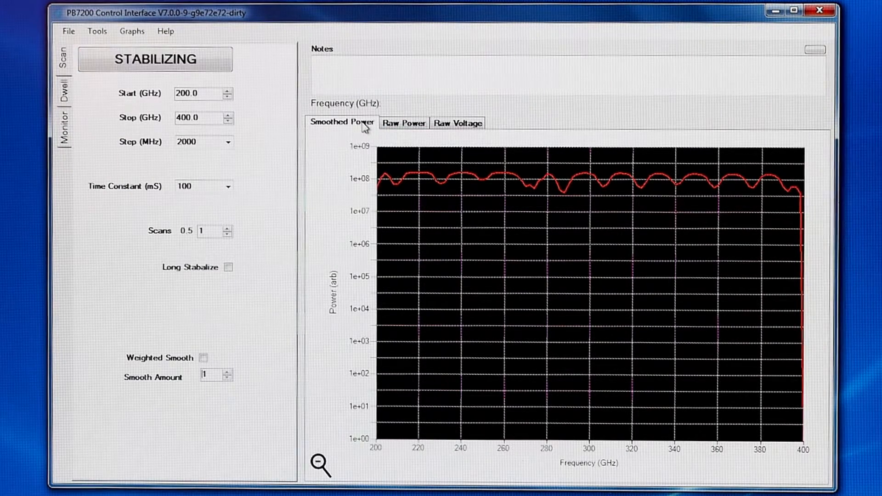
View the raw power and raw voltage graphs of the running scan and return to the smoothed power graph.
left_click(407, 128)
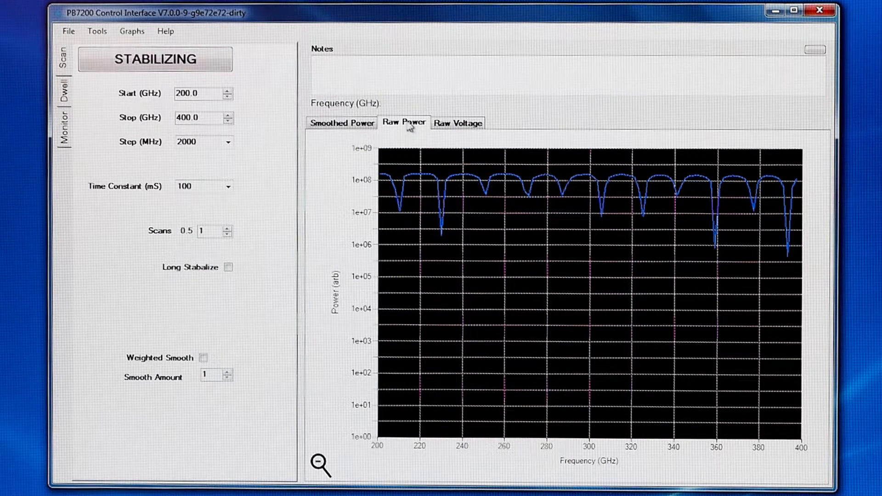
left_click(455, 128)
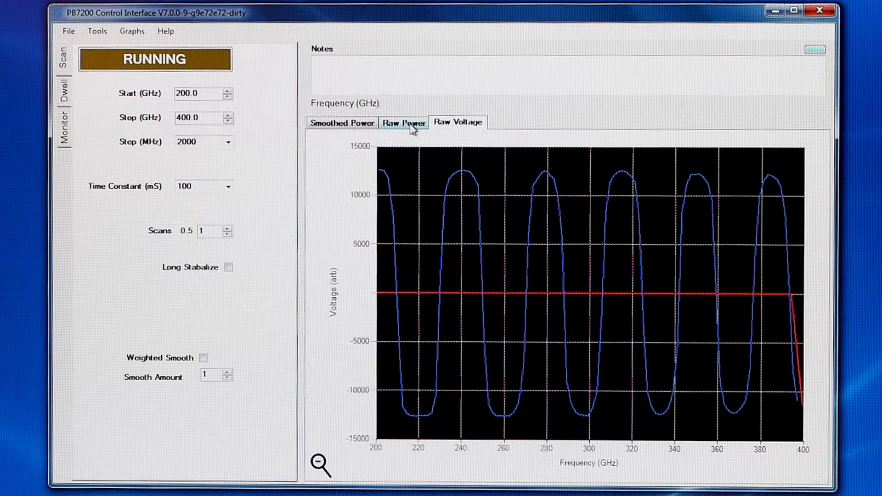
left_click(414, 130)
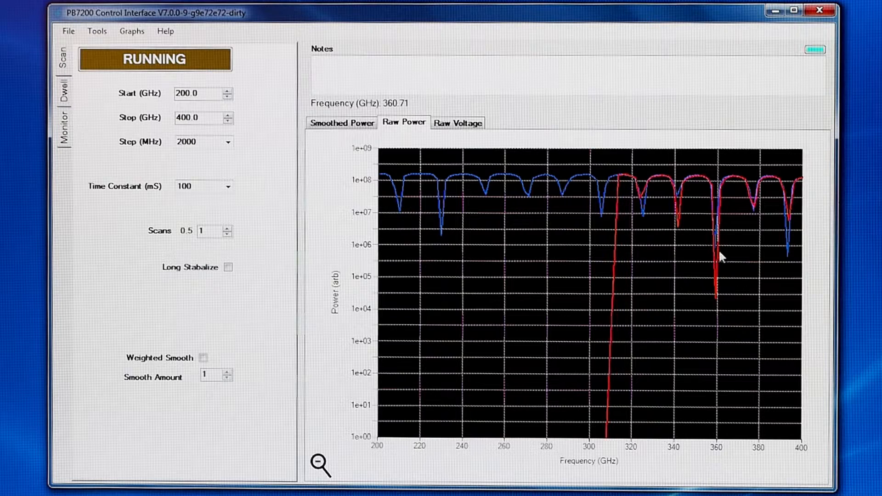
left_click(345, 129)
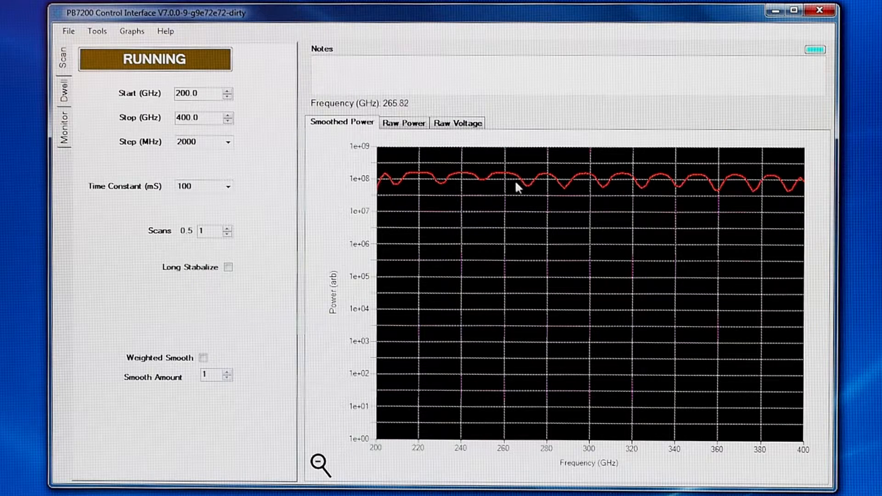
Raise the smooth amount to 4, enable weighted smoothing and increase the amount to 7.
left_click(227, 372)
left_click(227, 372)
left_click(227, 372)
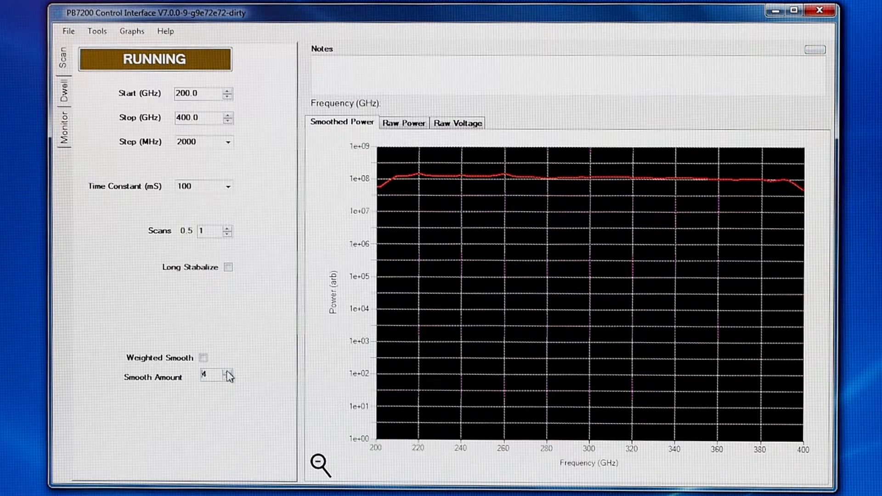
left_click(202, 358)
left_click(227, 372)
left_click(227, 373)
left_click(227, 372)
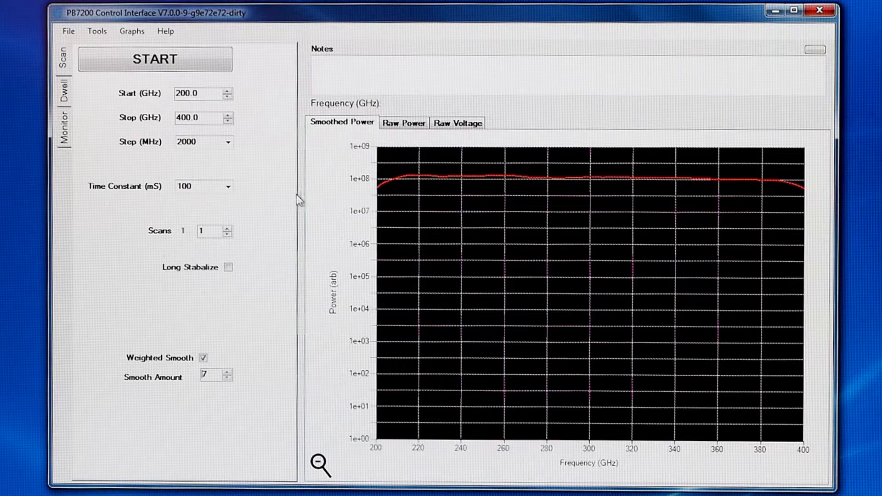
Examine the completed scan's raw power and raw voltage graphs and go back to its smoothed power graph.
left_click(396, 128)
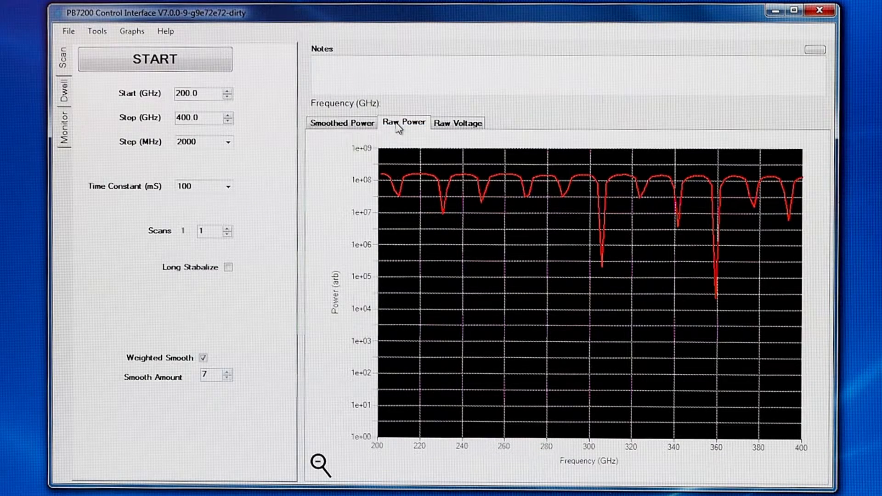
left_click(460, 125)
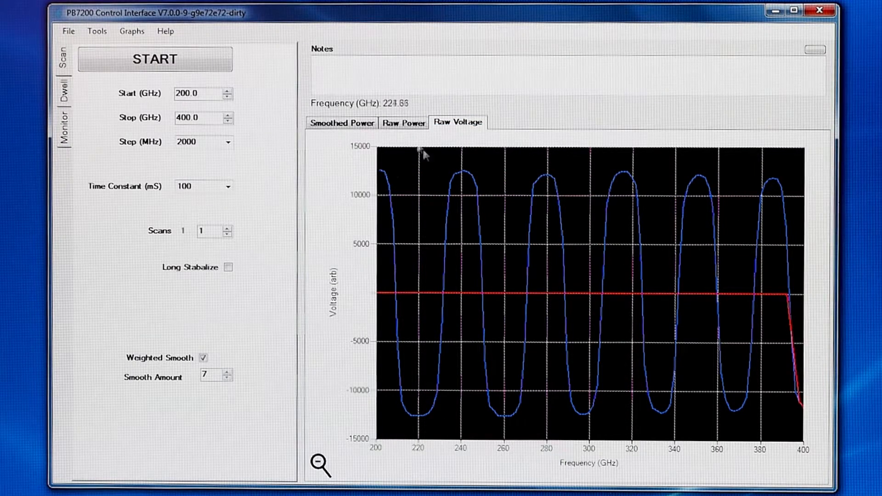
left_click(340, 123)
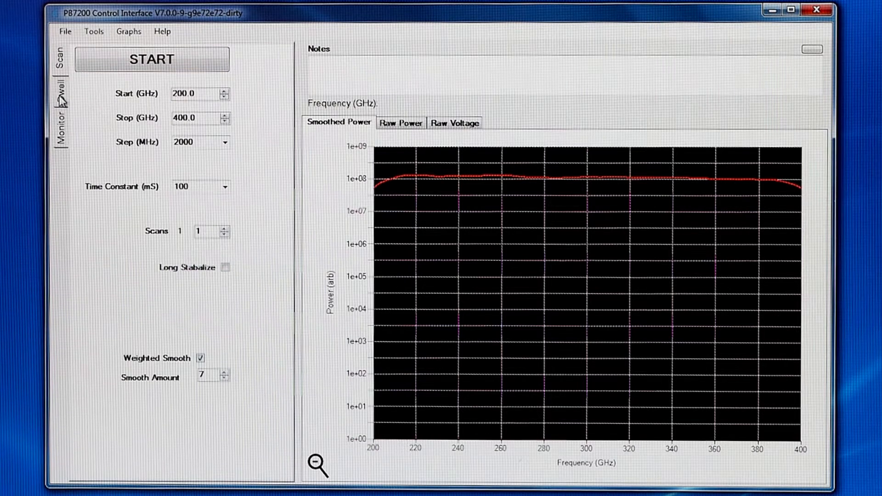
Switch to dwell mode, enable active control and set the dwell frequency to 800 GHz.
left_click(60, 91)
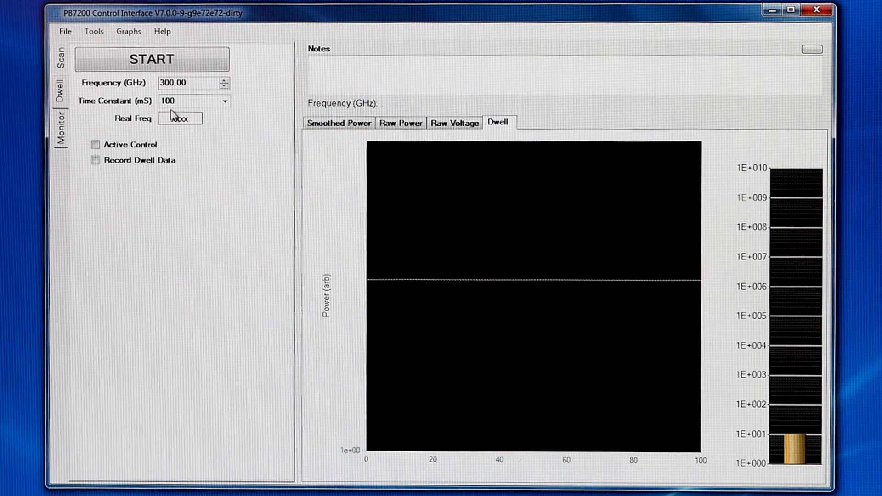
left_click(95, 145)
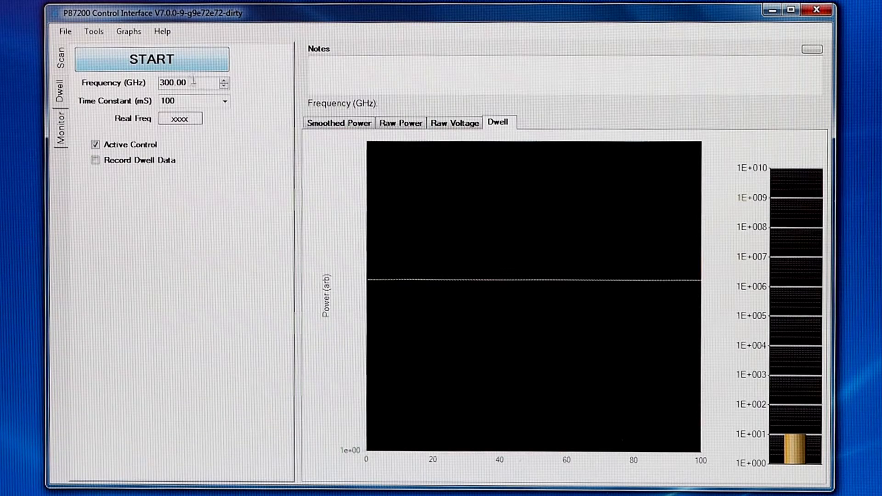
left_click_drag(195, 82, 153, 83)
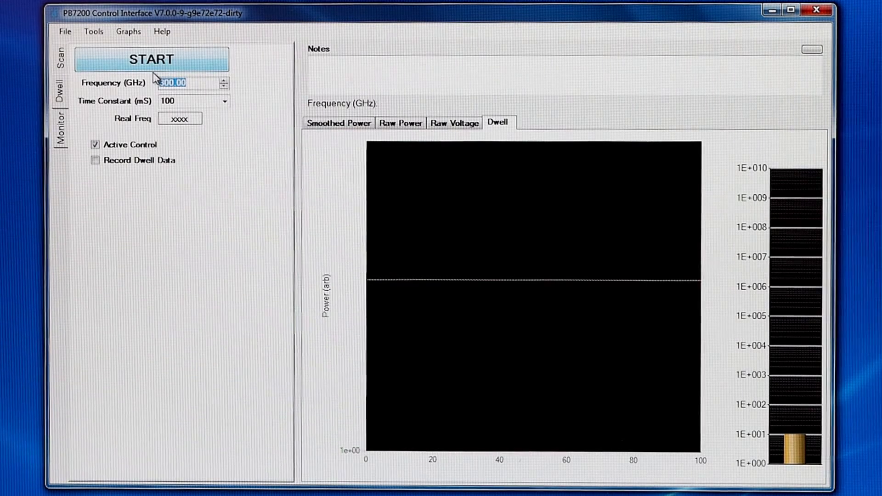
type("800")
key("Return")
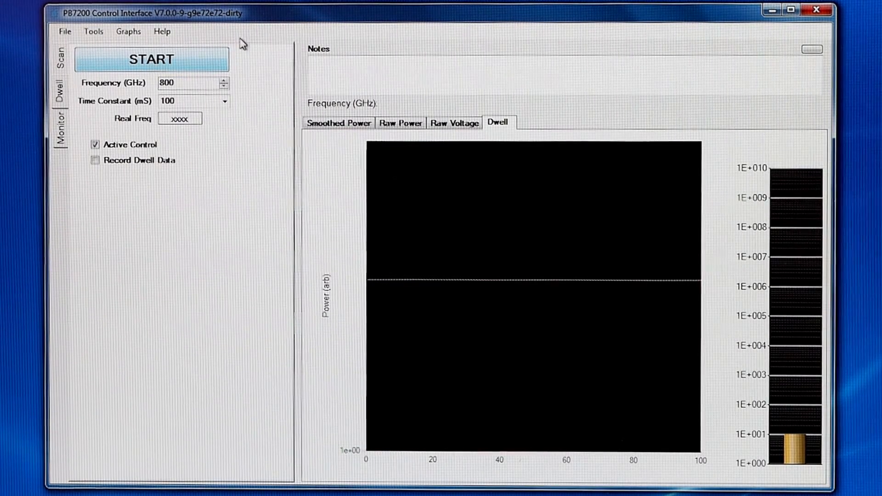
Start the 800 GHz dwell and turn on recording of the dwell data.
left_click(170, 61)
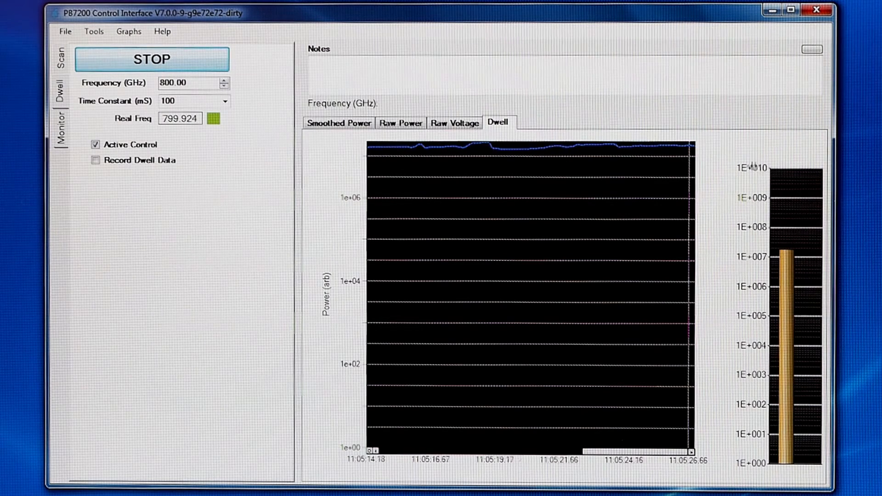
left_click(95, 161)
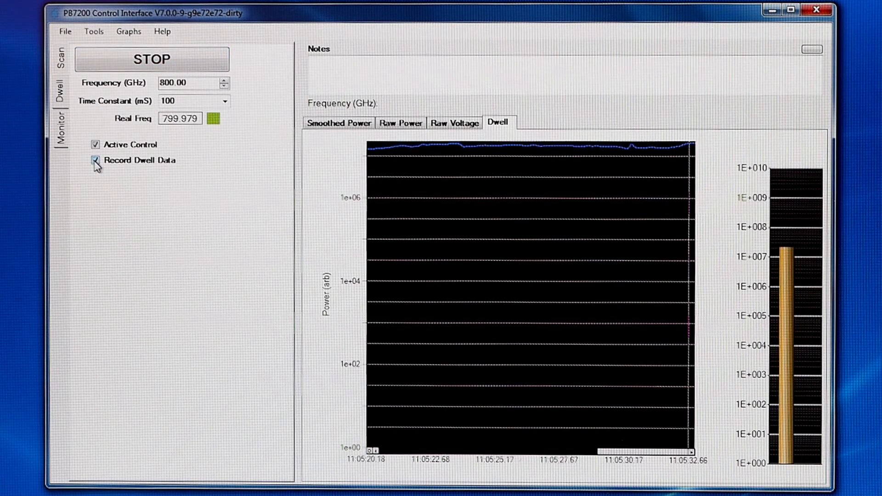